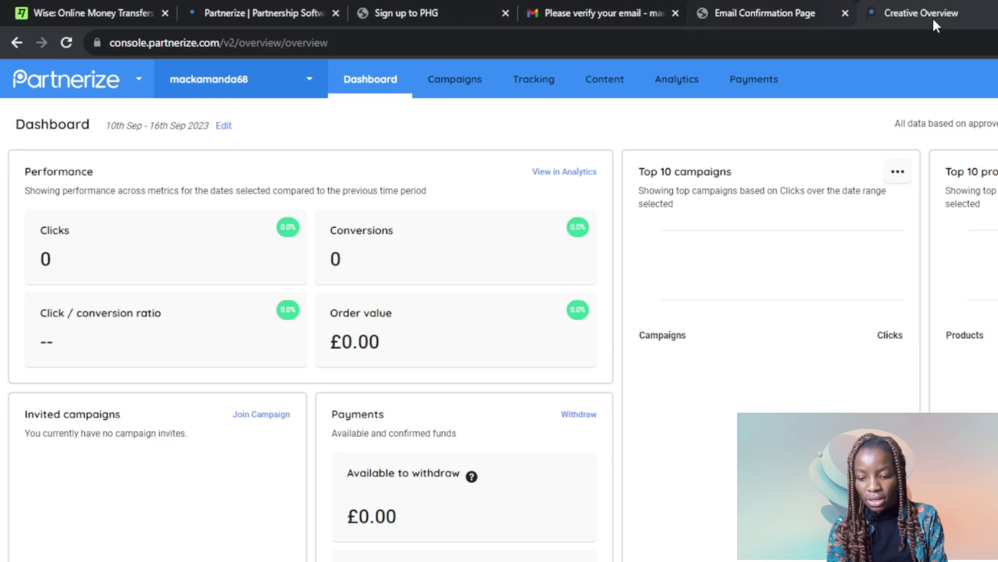
Step: Open a new blank browser tab beside the Partnerize dashboard
{"action": "key", "text": "ctrl+t"}
{"action": "left_click", "coordinate": [573, 32]}
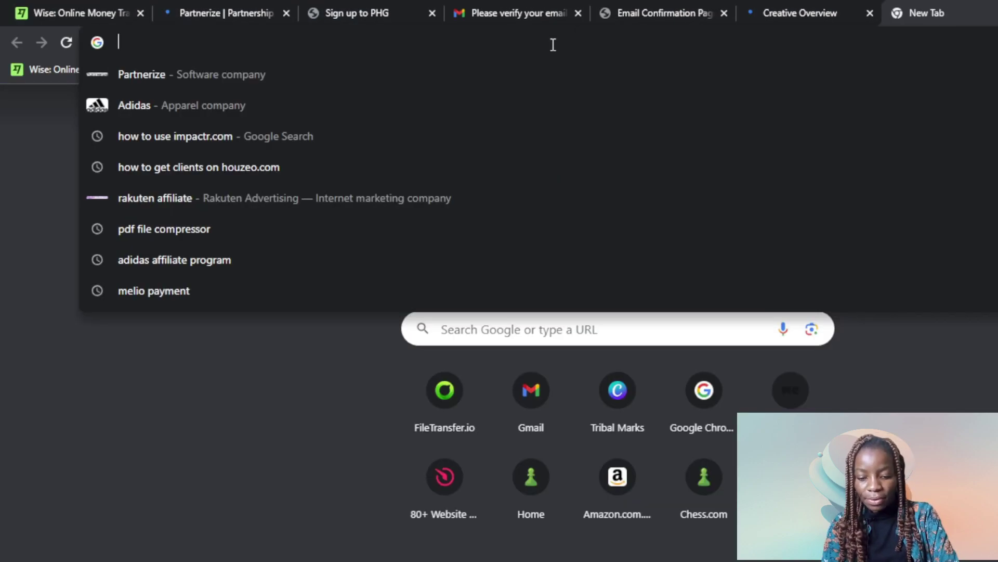
Step: Search Google for 'adidas' and open the adidas official US website
{"action": "type", "text": "adidas"}
{"action": "left_click", "coordinate": [375, 111]}
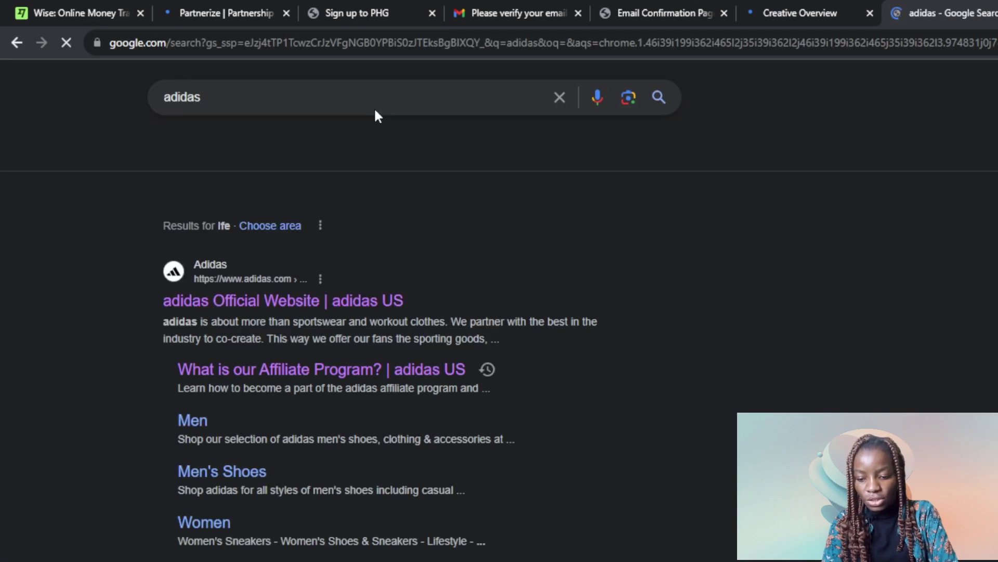
{"action": "left_click", "coordinate": [242, 295]}
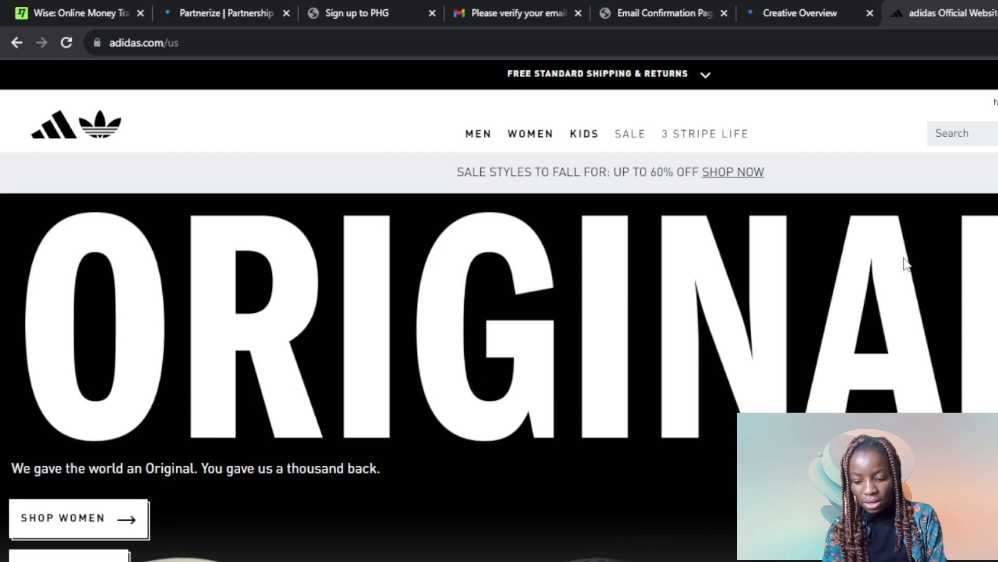
Step: Go to the adidas.com footer and open Affiliates under Company Info
{"action": "scroll", "coordinate": [905, 263], "scroll_direction": "down", "scroll_amount": 15}
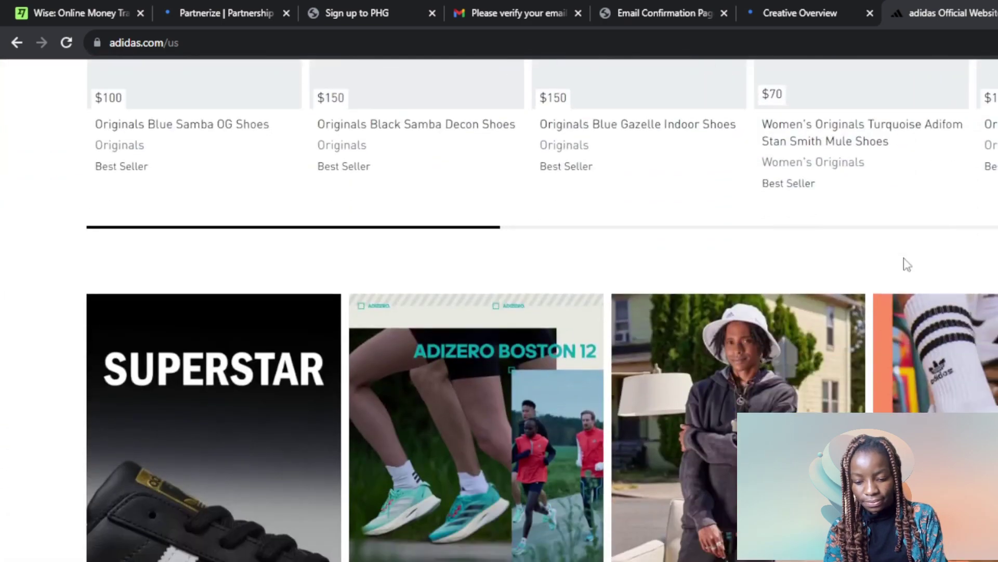
{"action": "scroll", "coordinate": [908, 265], "scroll_direction": "down", "scroll_amount": 14}
{"action": "scroll", "coordinate": [905, 263], "scroll_direction": "down", "scroll_amount": 8}
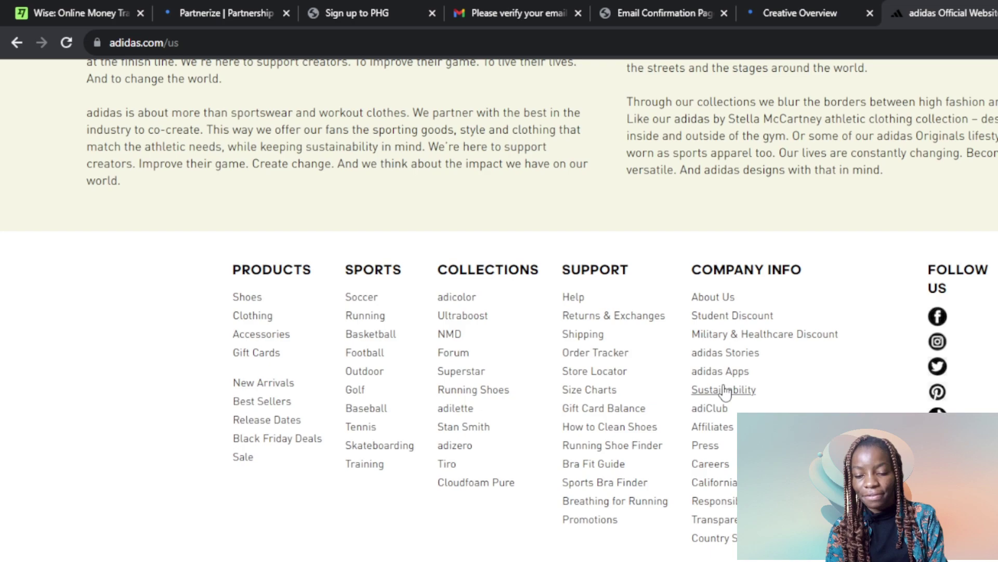
{"action": "left_click", "coordinate": [714, 427]}
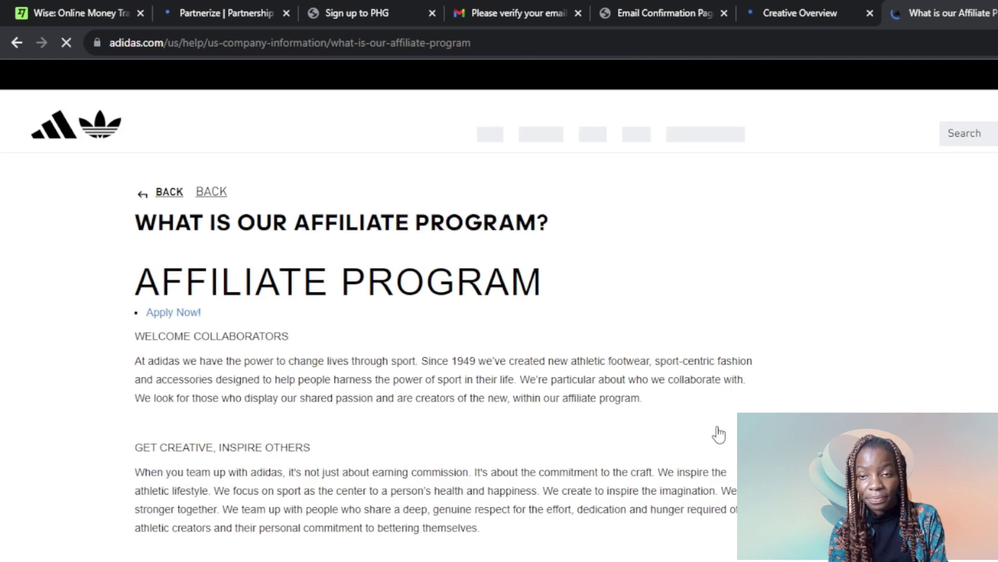
Step: Read through the Affiliate Program page sections and return to the top
{"action": "scroll", "coordinate": [617, 270], "scroll_direction": "down", "scroll_amount": 3}
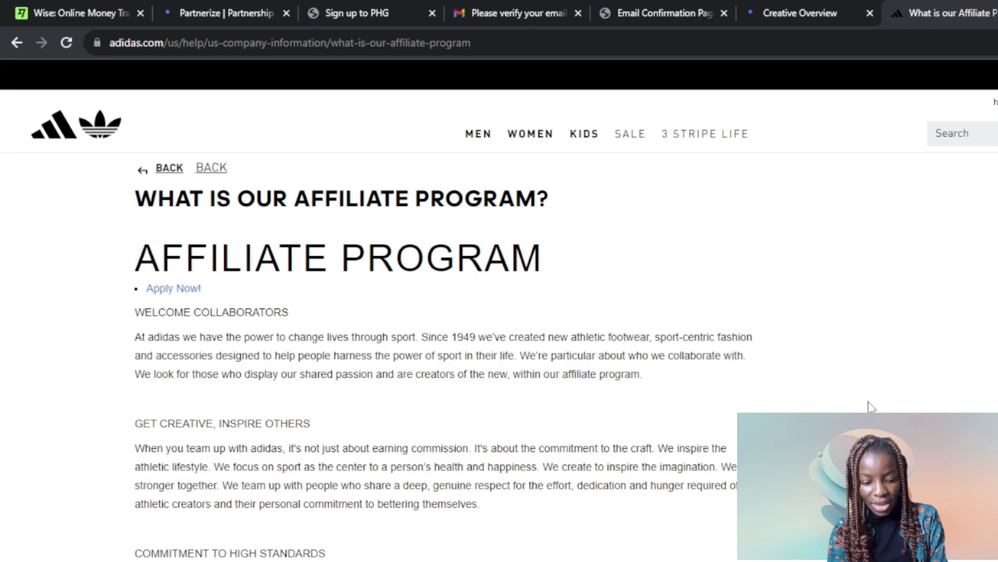
{"action": "scroll", "coordinate": [872, 407], "scroll_direction": "down", "scroll_amount": 1}
{"action": "scroll", "coordinate": [872, 407], "scroll_direction": "down", "scroll_amount": 5}
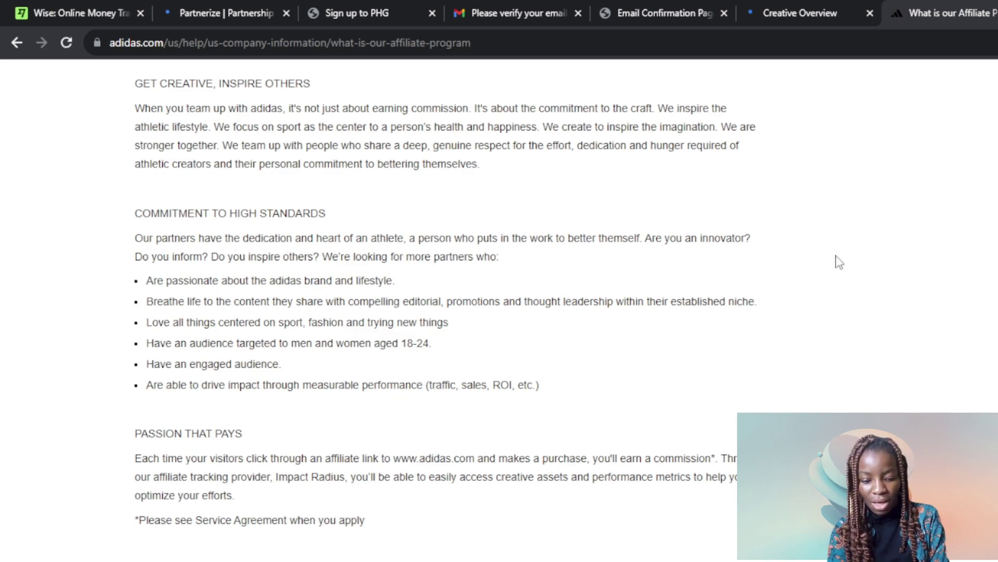
{"action": "scroll", "coordinate": [840, 262], "scroll_direction": "up", "scroll_amount": 7}
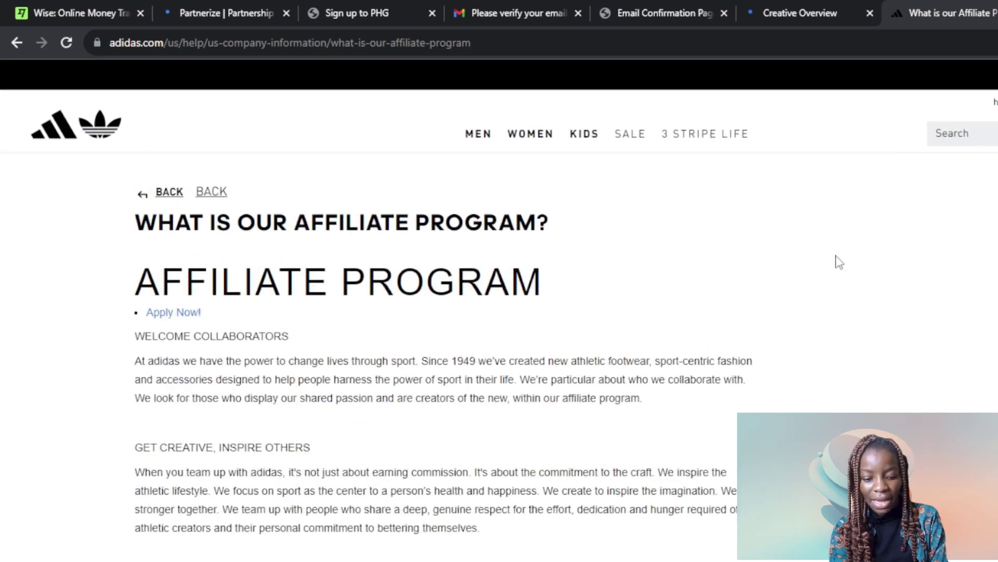
Step: Select the Apply Now! link text on the affiliate page
{"action": "left_click_drag", "start_coordinate": [111, 310], "coordinate": [194, 324]}
{"action": "left_click_drag", "start_coordinate": [130, 335], "coordinate": [211, 323]}
{"action": "left_click", "coordinate": [211, 323]}
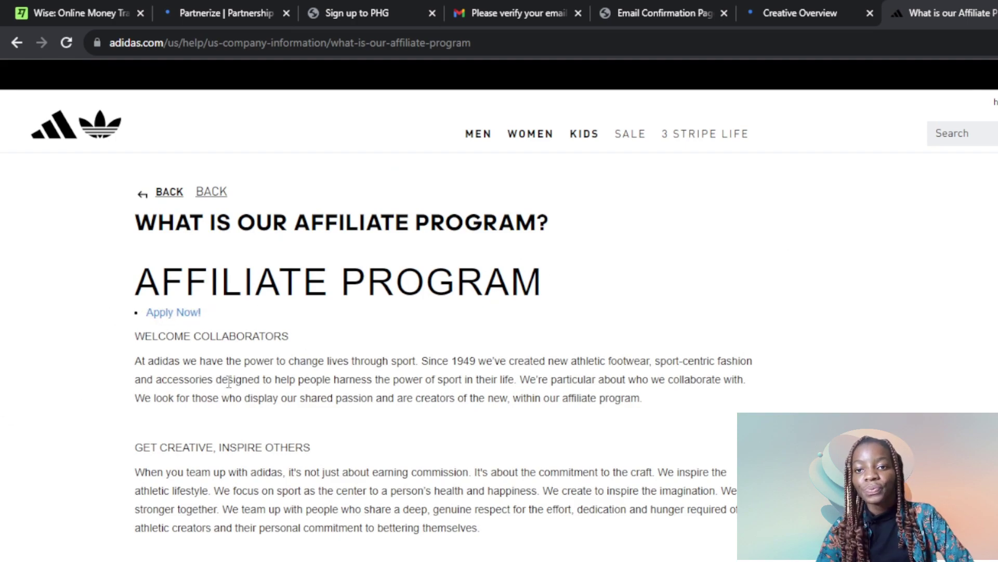
{"action": "left_click_drag", "start_coordinate": [159, 299], "coordinate": [161, 322]}
Step: Open the impact.com 'Join adidas' form and review its fields and payout terms
{"action": "left_click", "coordinate": [162, 317]}
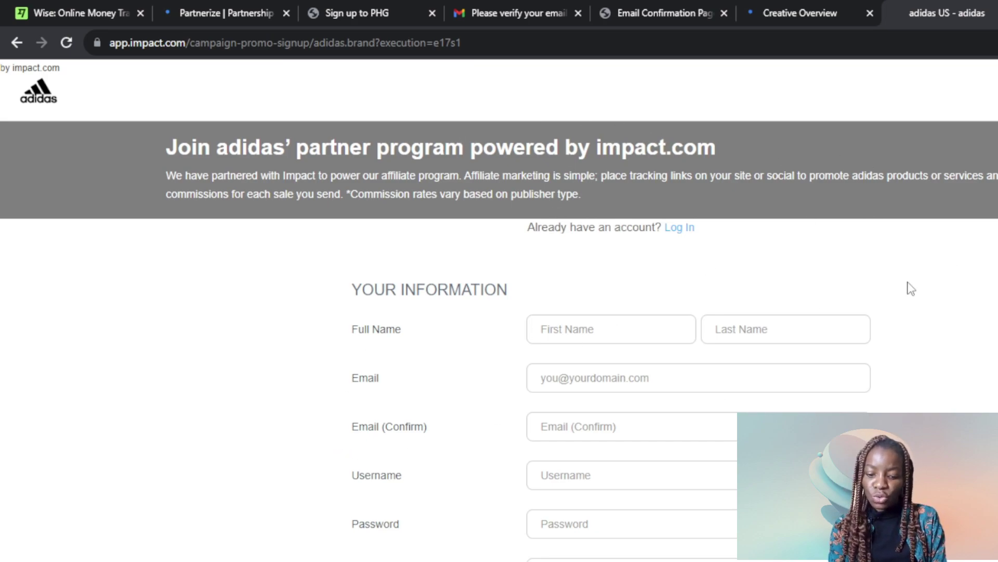
{"action": "scroll", "coordinate": [910, 287], "scroll_direction": "down", "scroll_amount": 1}
{"action": "scroll", "coordinate": [911, 289], "scroll_direction": "down", "scroll_amount": 15}
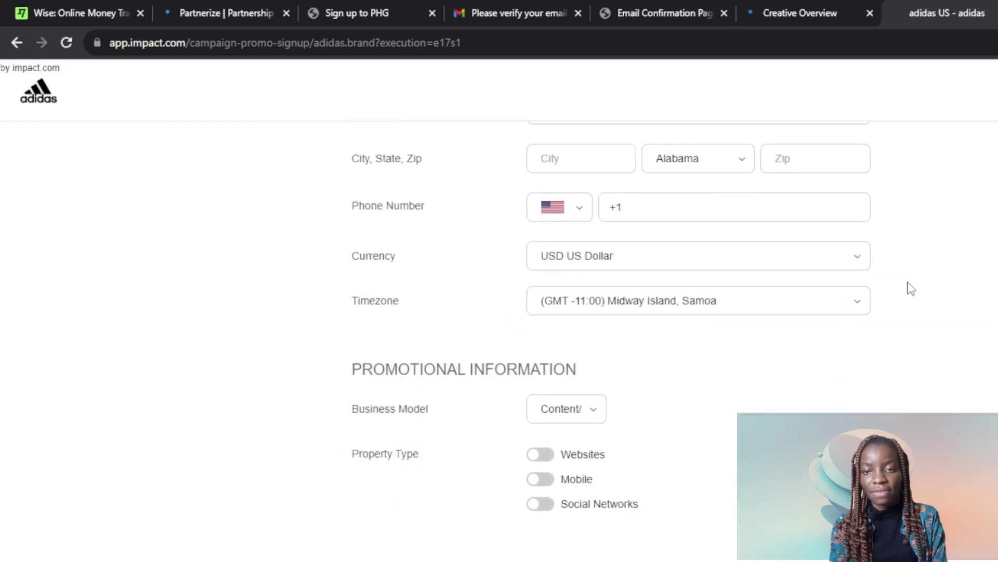
{"action": "scroll", "coordinate": [911, 288], "scroll_direction": "down", "scroll_amount": 7}
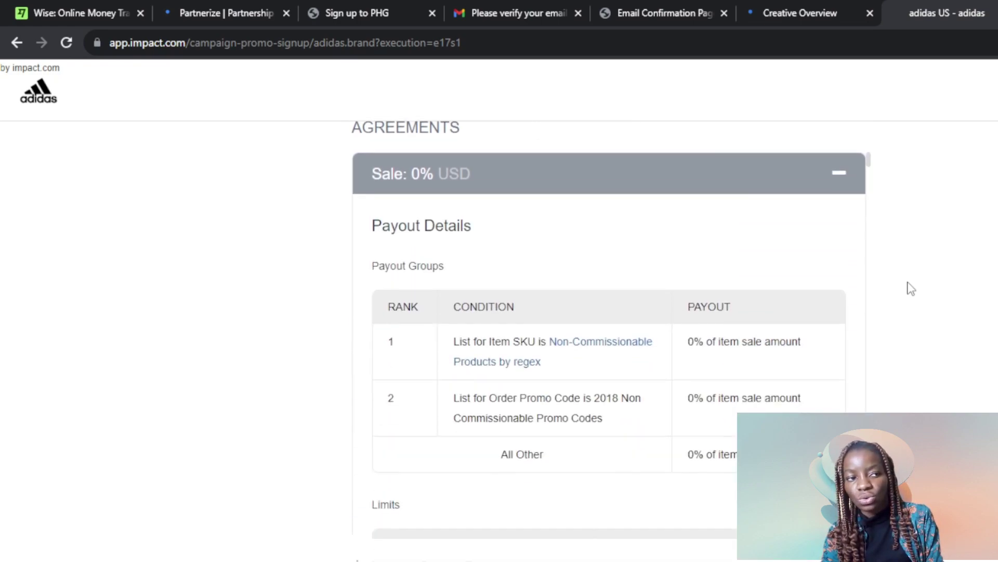
{"action": "scroll", "coordinate": [911, 288], "scroll_direction": "up", "scroll_amount": 15}
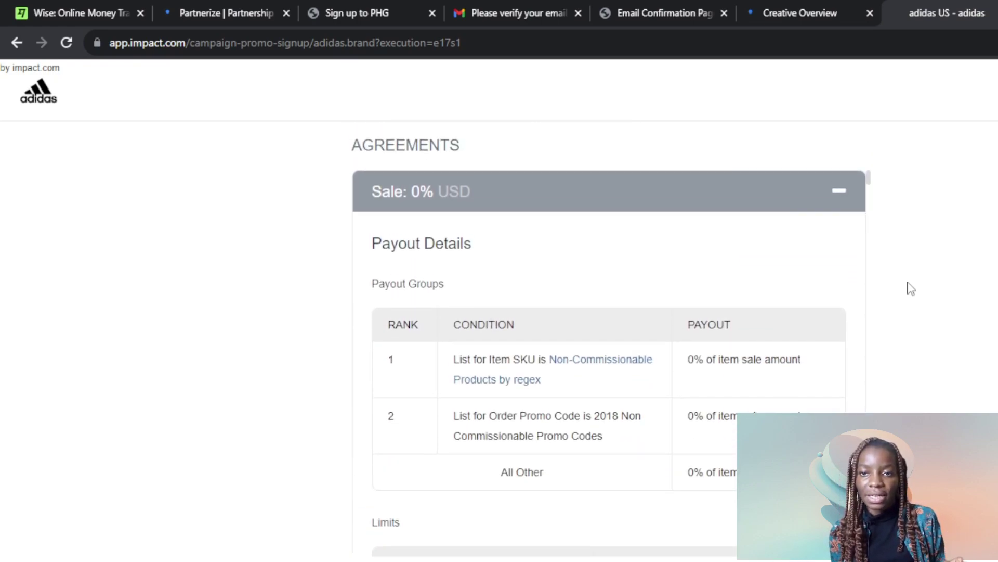
{"action": "scroll", "coordinate": [911, 288], "scroll_direction": "up", "scroll_amount": 5}
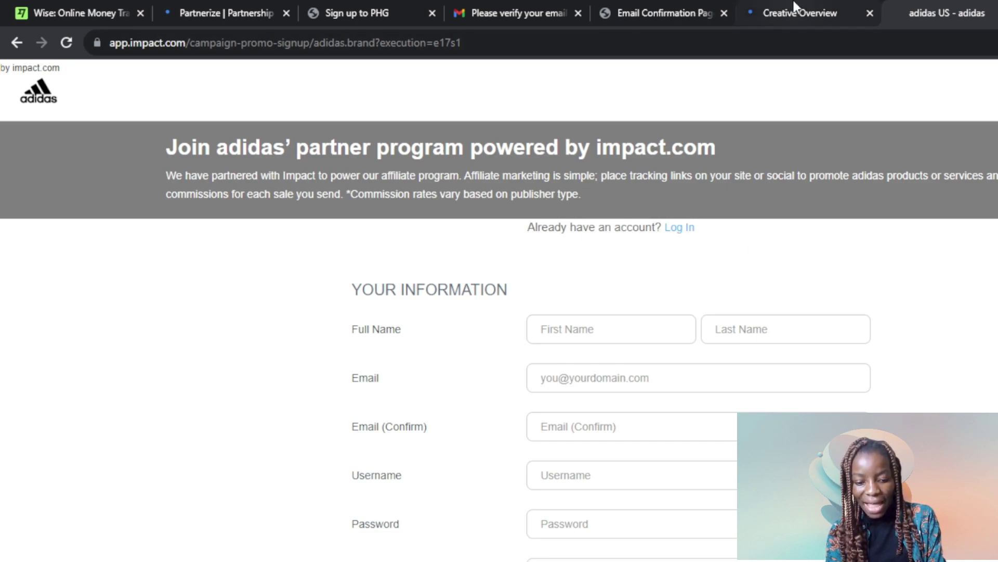
Step: Switch back to the Partnerize tab showing the publisher console dashboard
{"action": "left_click", "coordinate": [217, 16]}
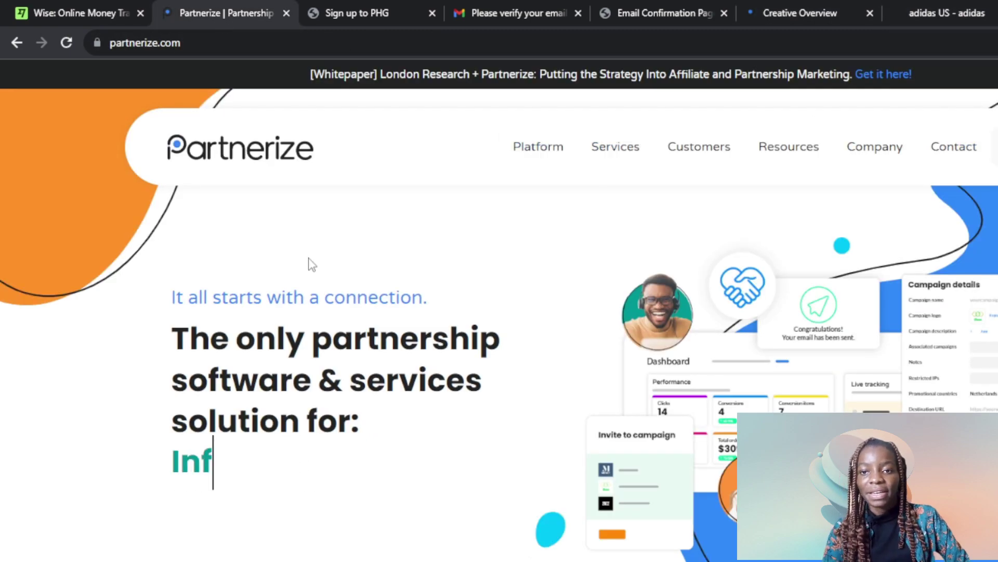
{"action": "left_click", "coordinate": [814, 14]}
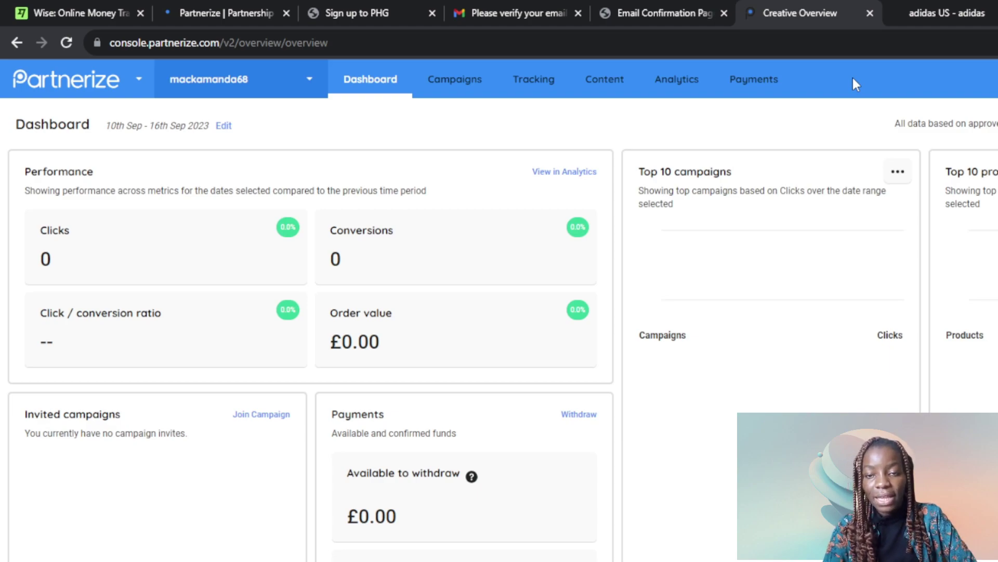
Step: Check joined campaigns, then filter the Join campaigns advertiser list by 'adidas'
{"action": "left_click", "coordinate": [445, 88]}
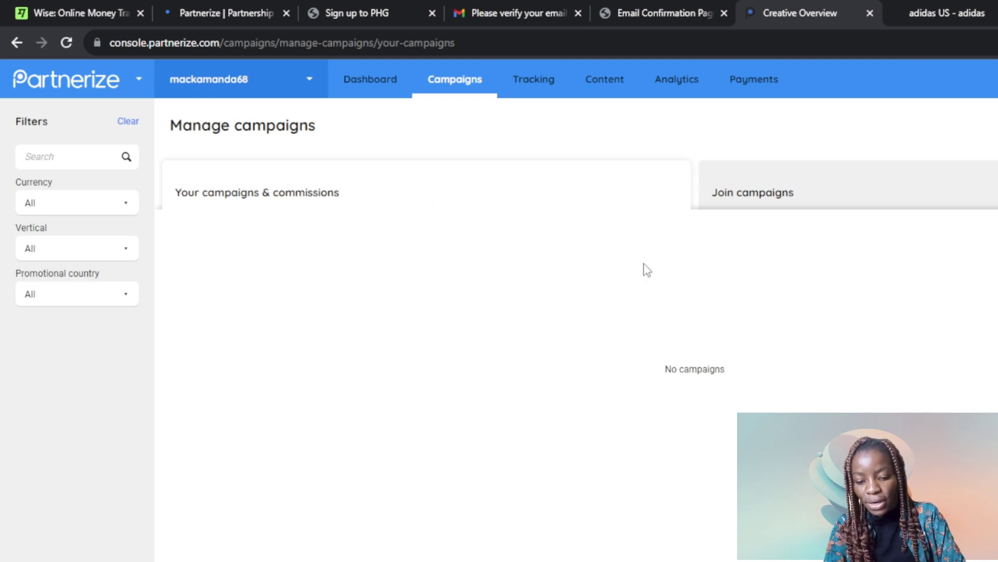
{"action": "left_click", "coordinate": [794, 201]}
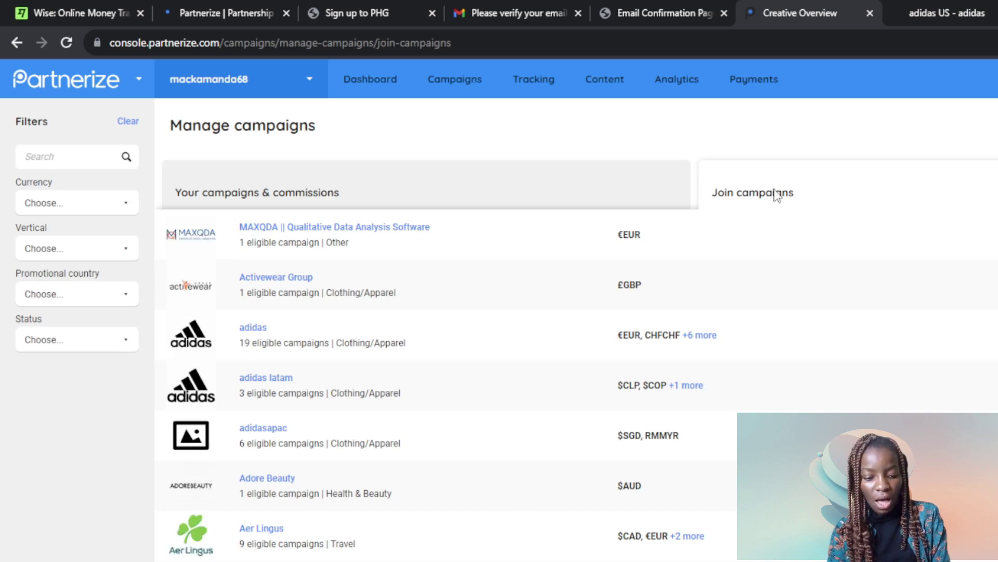
{"action": "left_click", "coordinate": [37, 161]}
{"action": "type", "text": "q"}
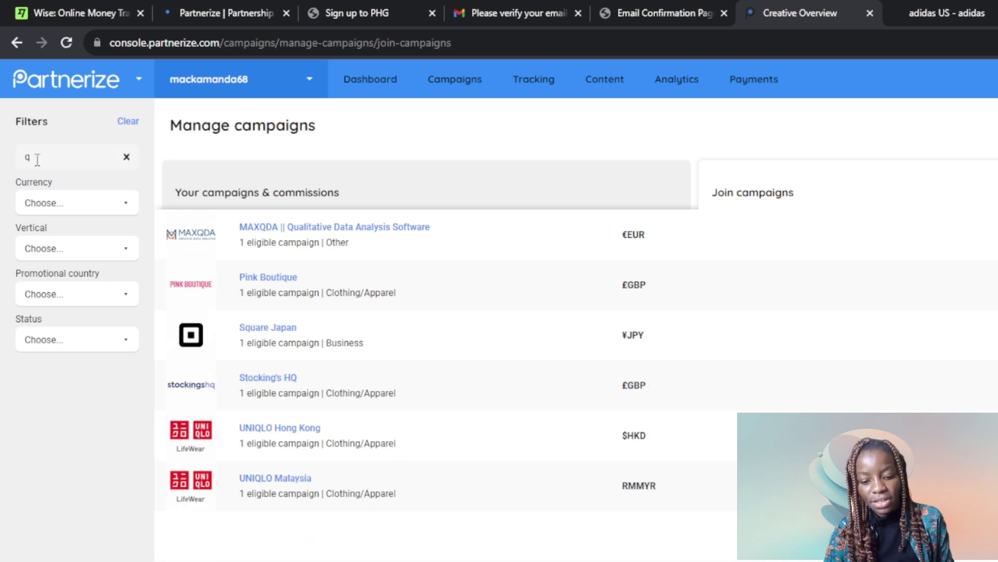
{"action": "key", "text": "BackSpace"}
{"action": "type", "text": "adidas"}
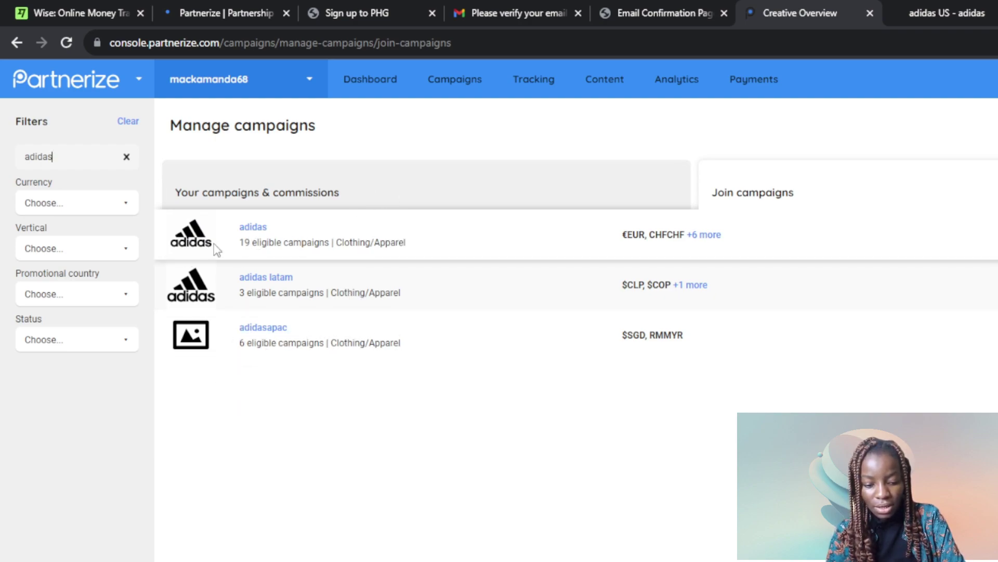
Step: Open the adidas brand details page and scroll its program description
{"action": "left_click", "coordinate": [246, 237]}
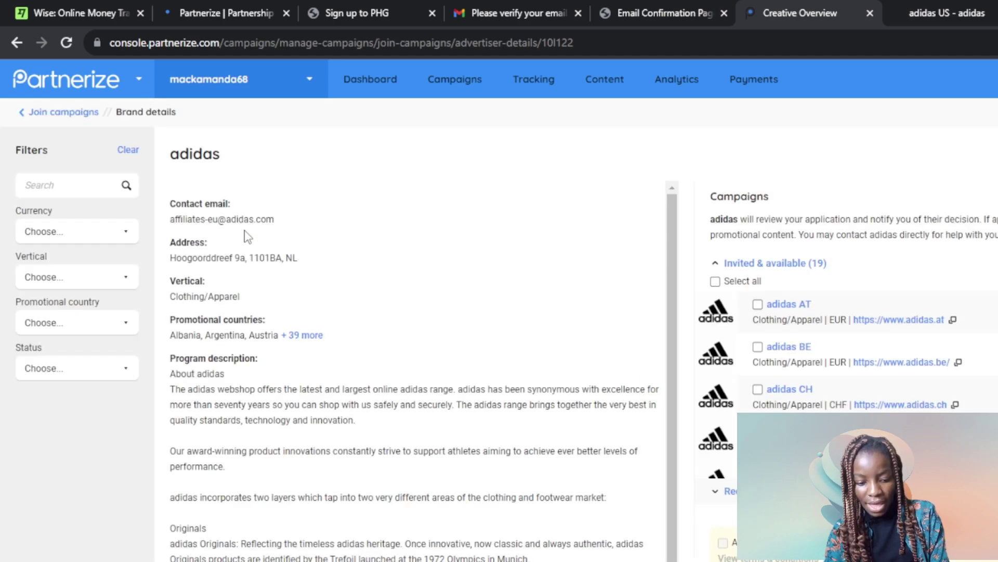
{"action": "scroll", "coordinate": [498, 269], "scroll_direction": "down", "scroll_amount": 2}
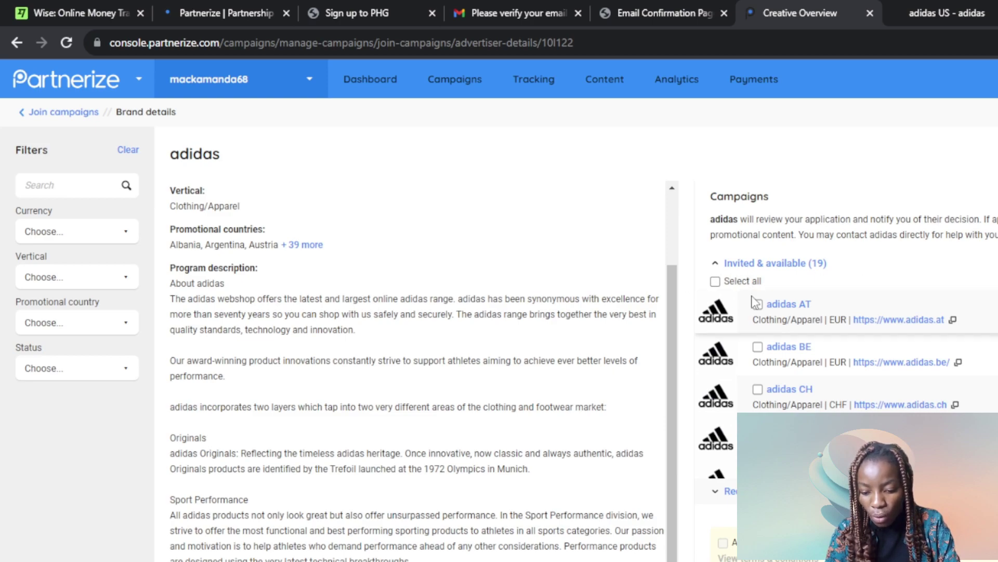
Step: Tick only the adidas AT campaign and the agreement box, then view its terms
{"action": "left_click", "coordinate": [716, 282]}
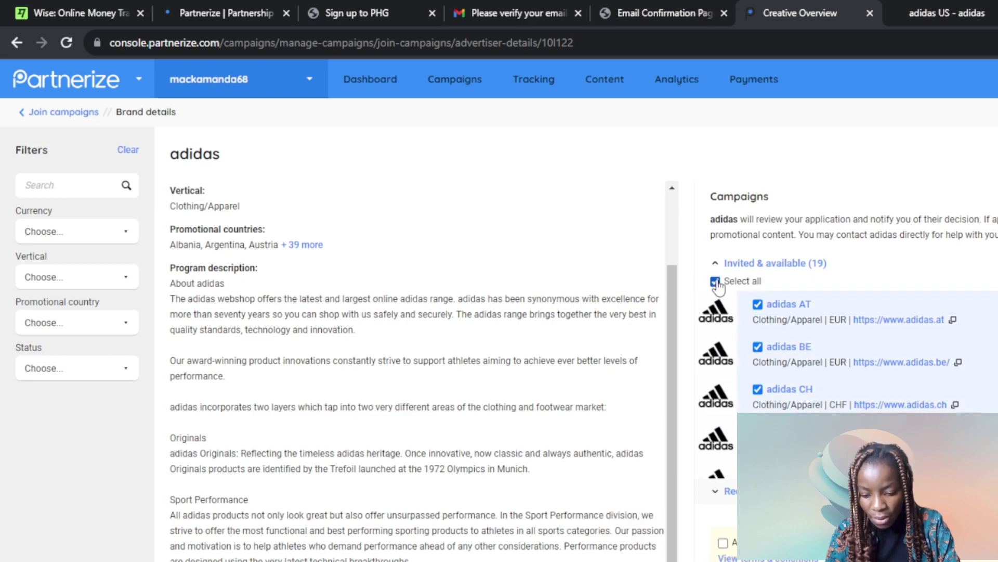
{"action": "left_click", "coordinate": [716, 281]}
{"action": "left_click", "coordinate": [758, 305]}
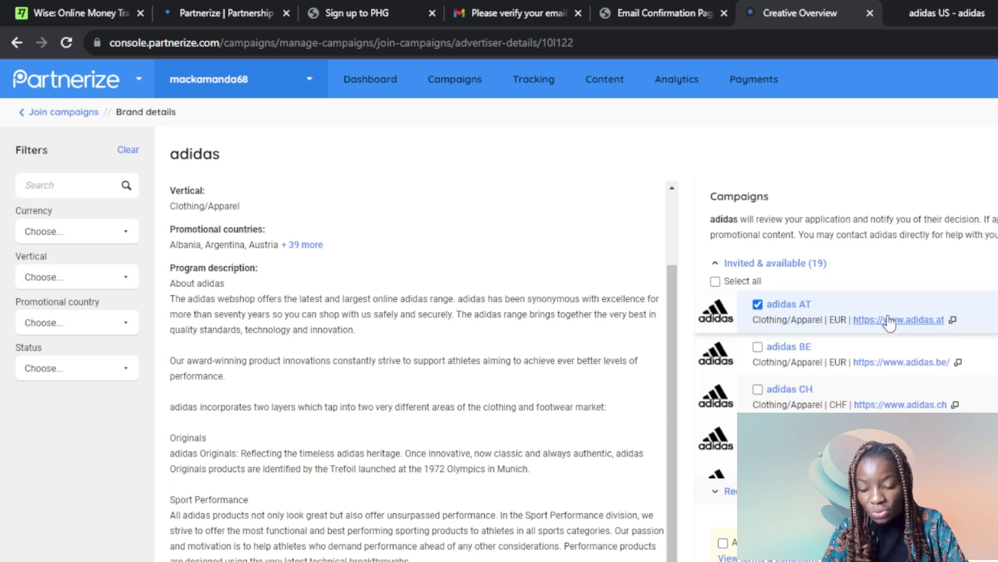
{"action": "left_click", "coordinate": [723, 543]}
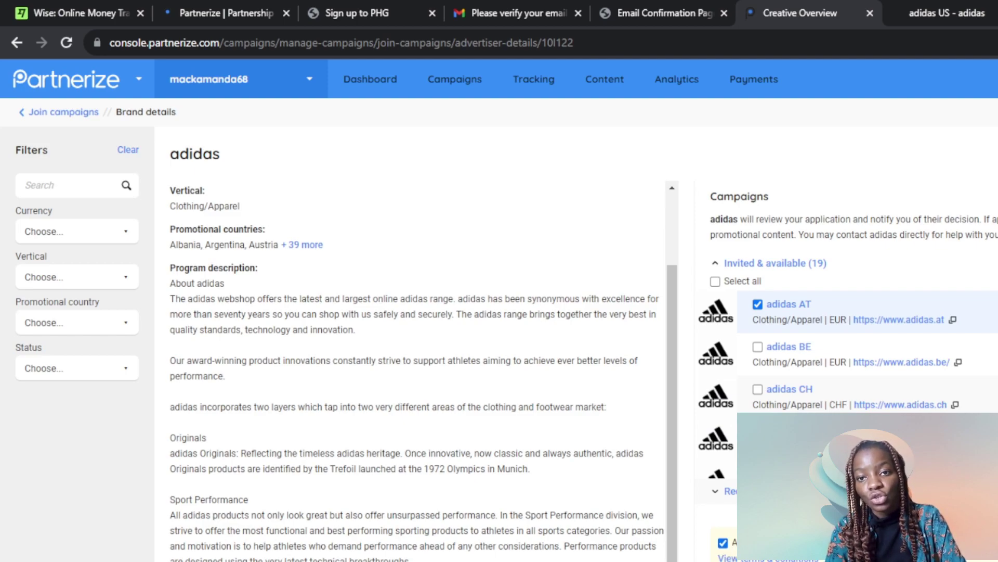
{"action": "left_click", "coordinate": [776, 558]}
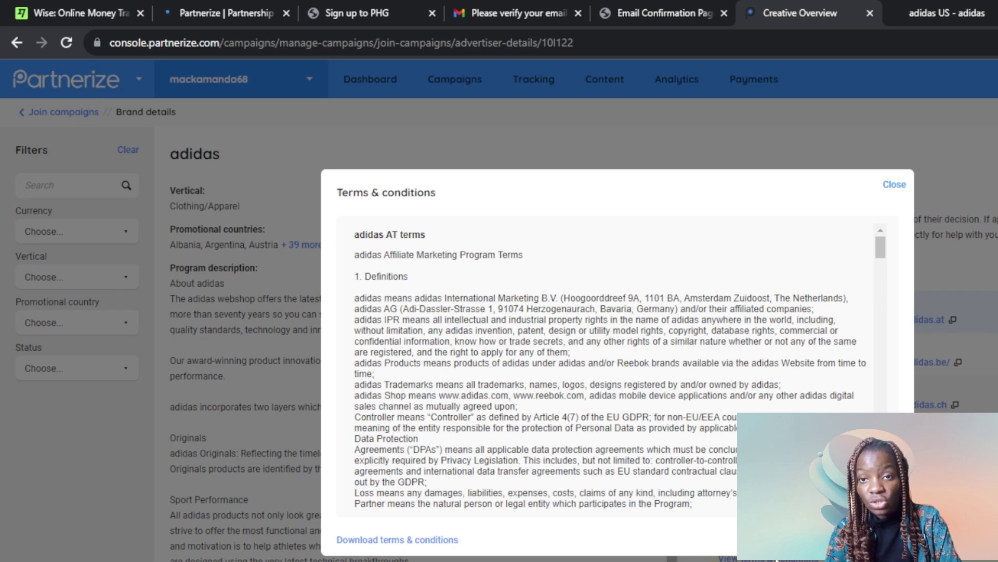
Step: Scroll through the adidas AT Affiliate Marketing Program terms and close the dialog
{"action": "scroll", "coordinate": [611, 364], "scroll_direction": "down", "scroll_amount": 10}
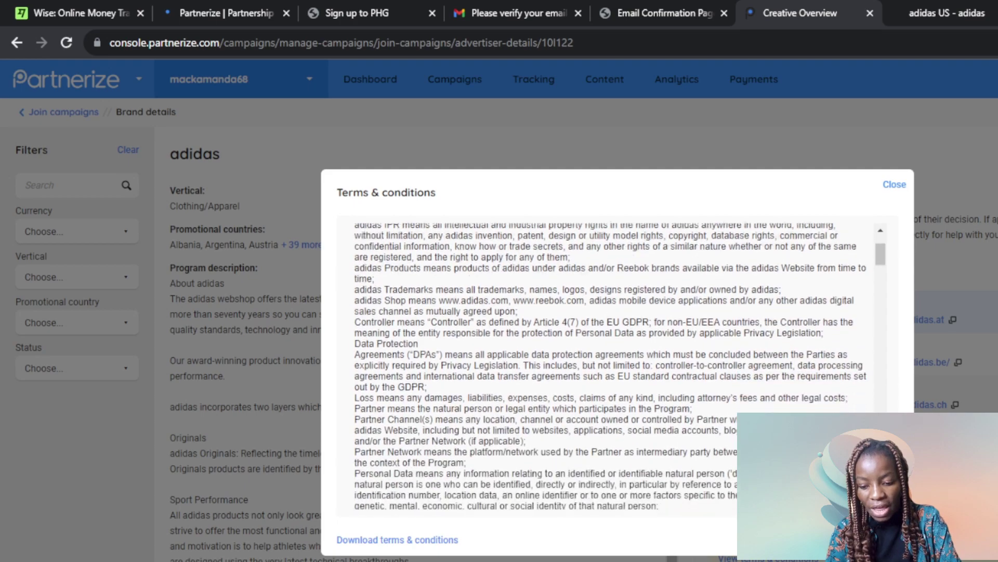
{"action": "scroll", "coordinate": [611, 364], "scroll_direction": "down", "scroll_amount": 6}
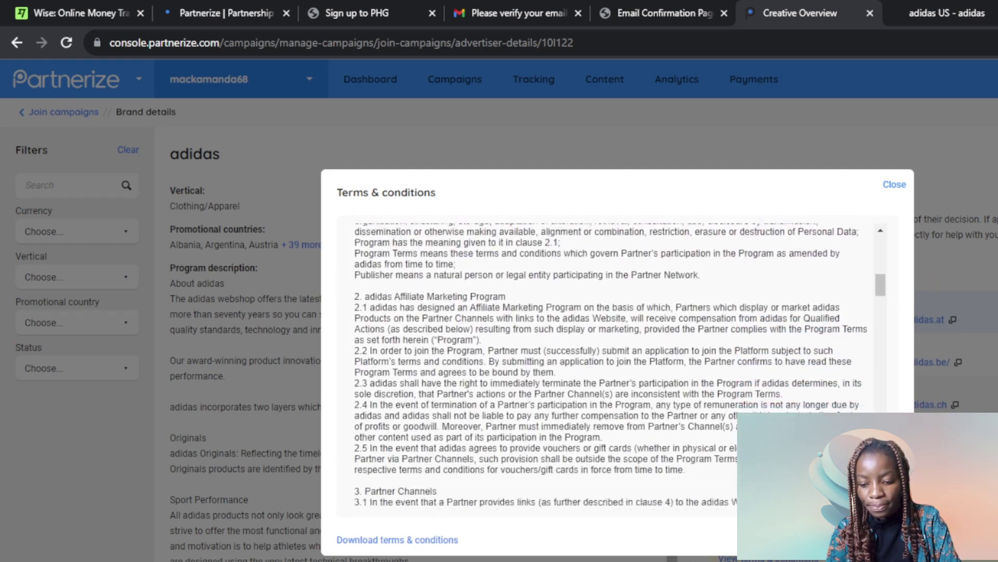
{"action": "left_click", "coordinate": [893, 187]}
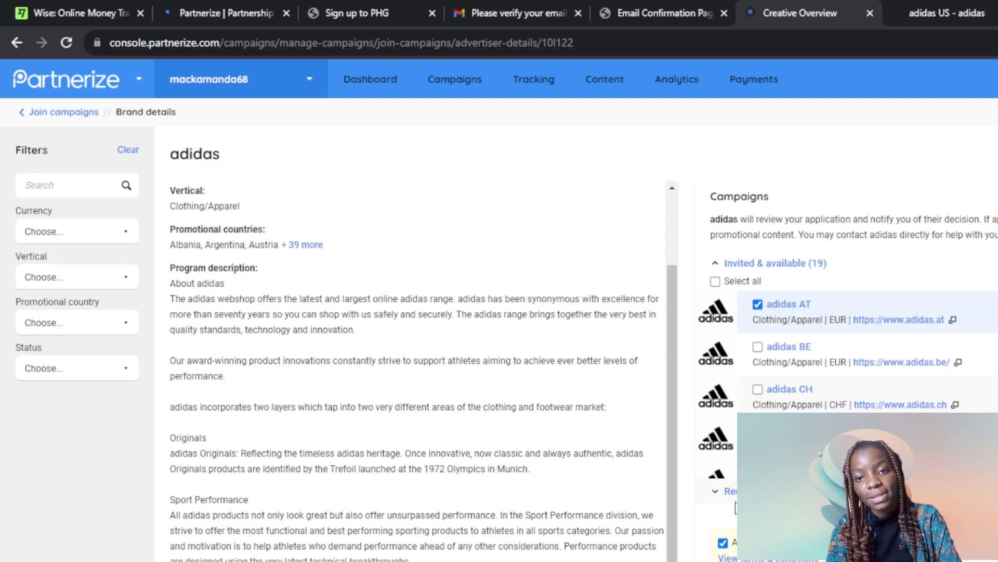
Step: Submit the application to join the adidas AT campaign
{"action": "left_click", "coordinate": [770, 551]}
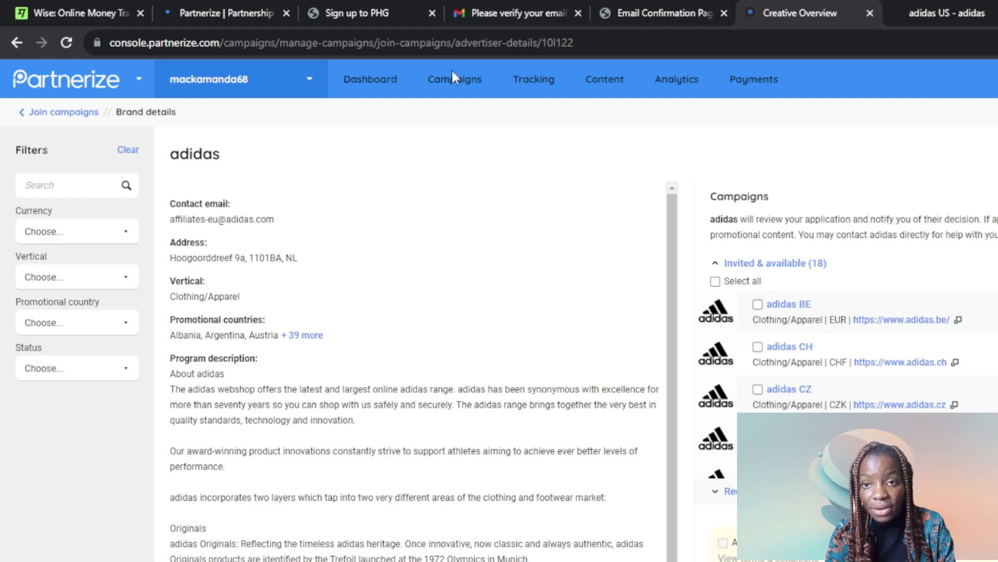
Step: View the Create tracking link page, then the Analytics campaign performance for 10–16 Sep 2023
{"action": "left_click", "coordinate": [534, 81]}
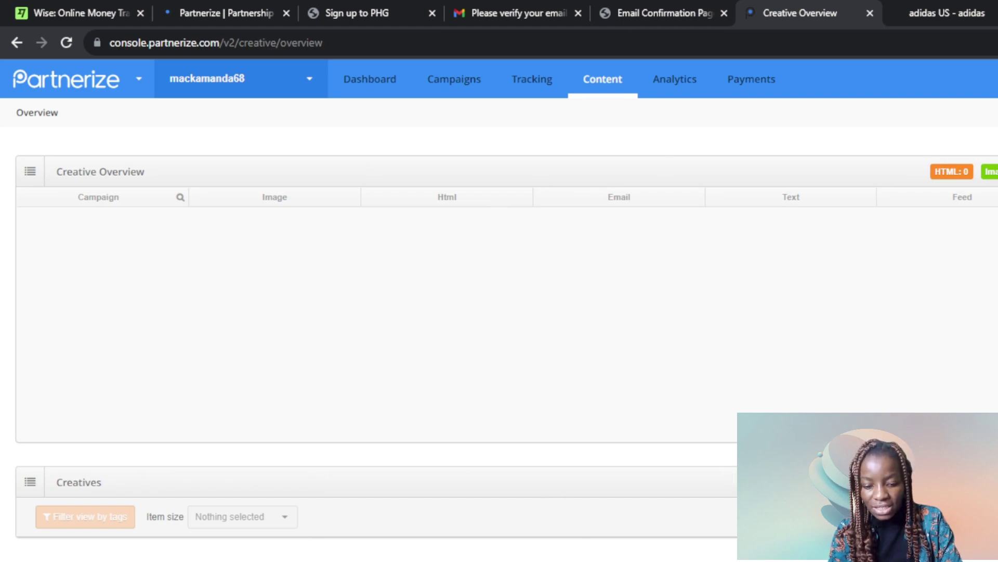
{"action": "left_click", "coordinate": [675, 88]}
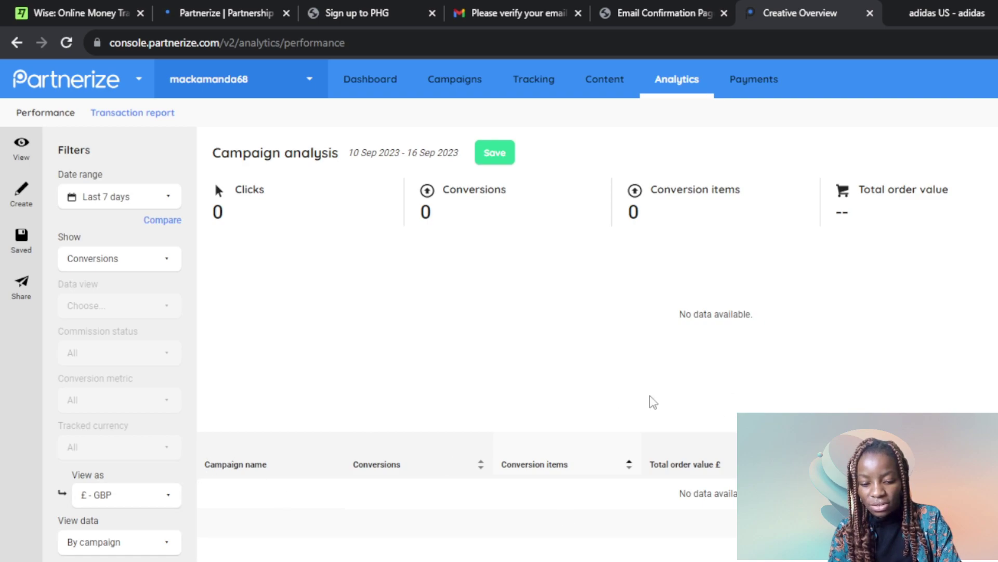
Step: Go to the Payments page showing £0.00 pending, approved, confirmed and available in GBP
{"action": "left_click", "coordinate": [763, 92]}
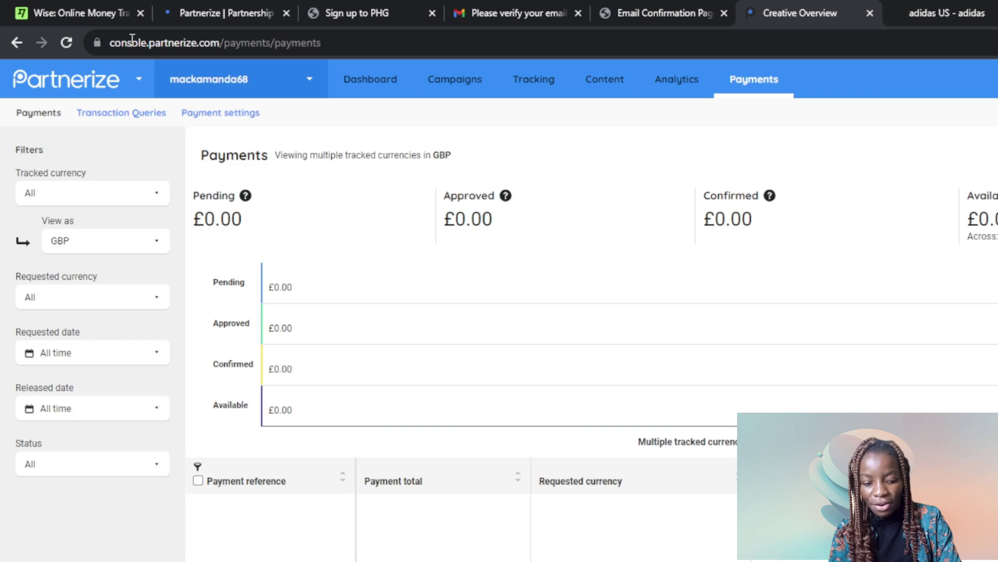
Step: Return to the Create tracking link page, which lists no campaigns to pick
{"action": "left_click", "coordinate": [536, 76]}
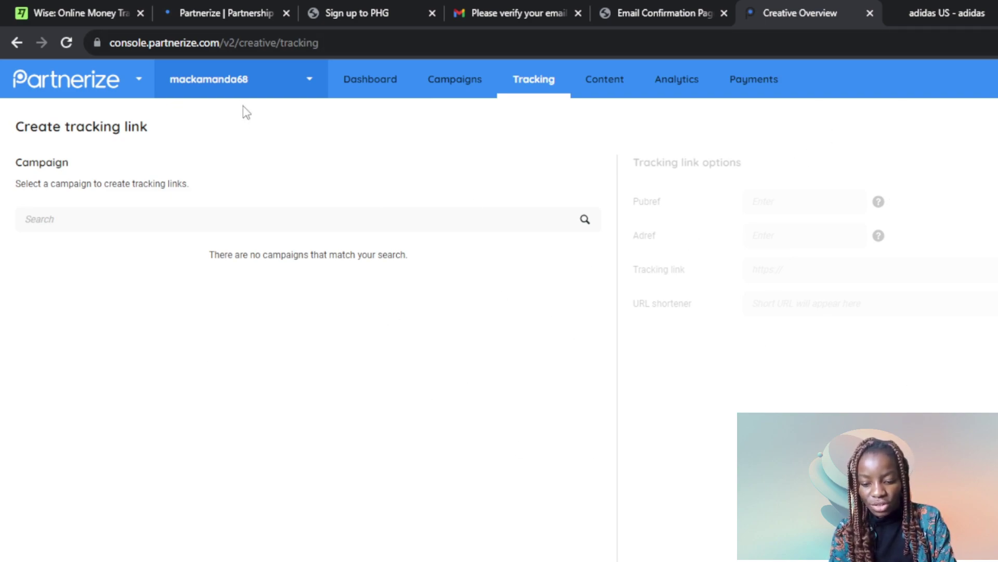
{"action": "left_click", "coordinate": [444, 85]}
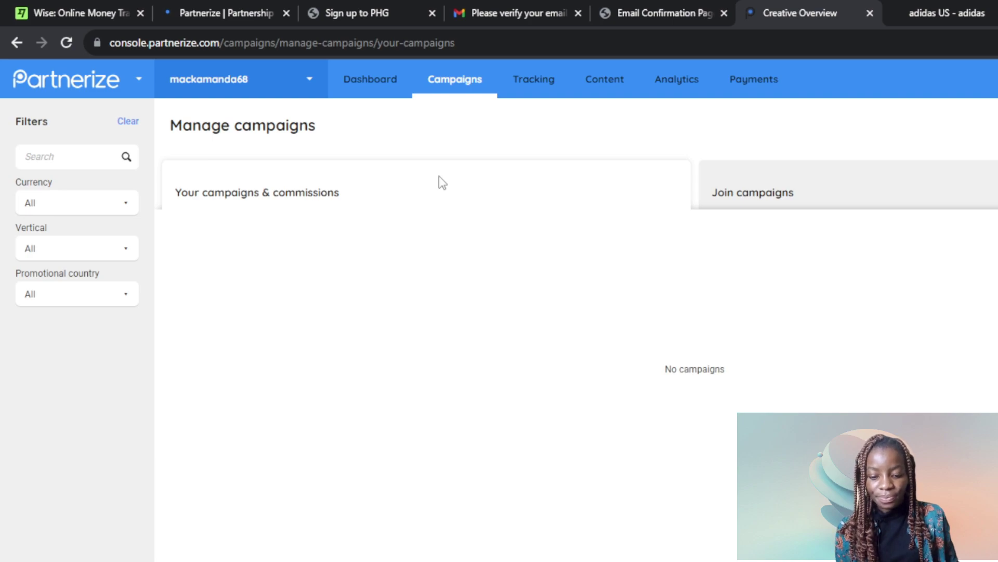
{"action": "left_click", "coordinate": [538, 88]}
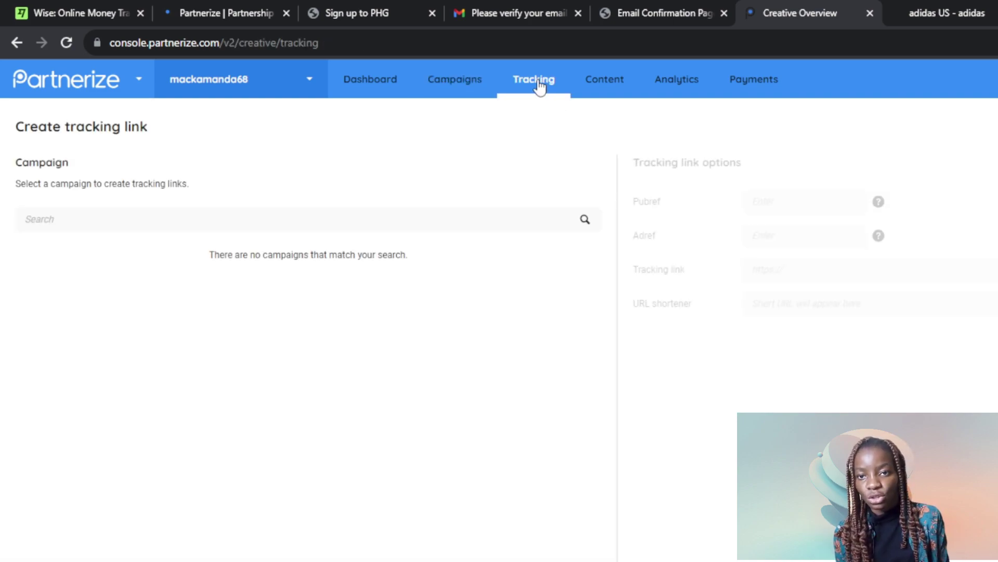